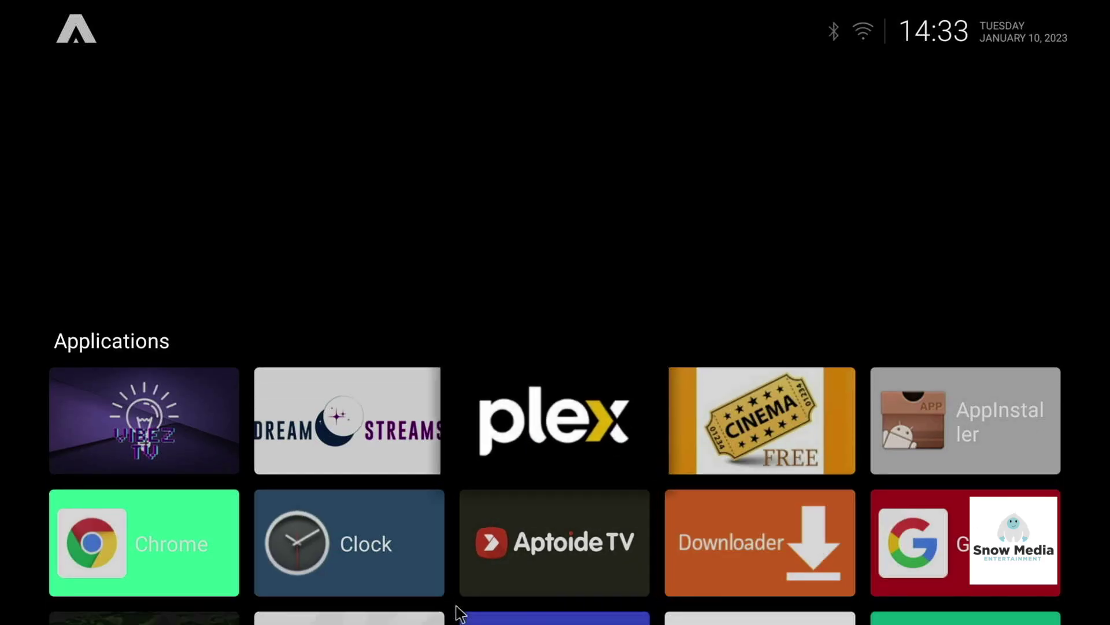
Move across the launcher's Applications tiles until Downloader is highlighted
{"action": "key", "text": "Left"}
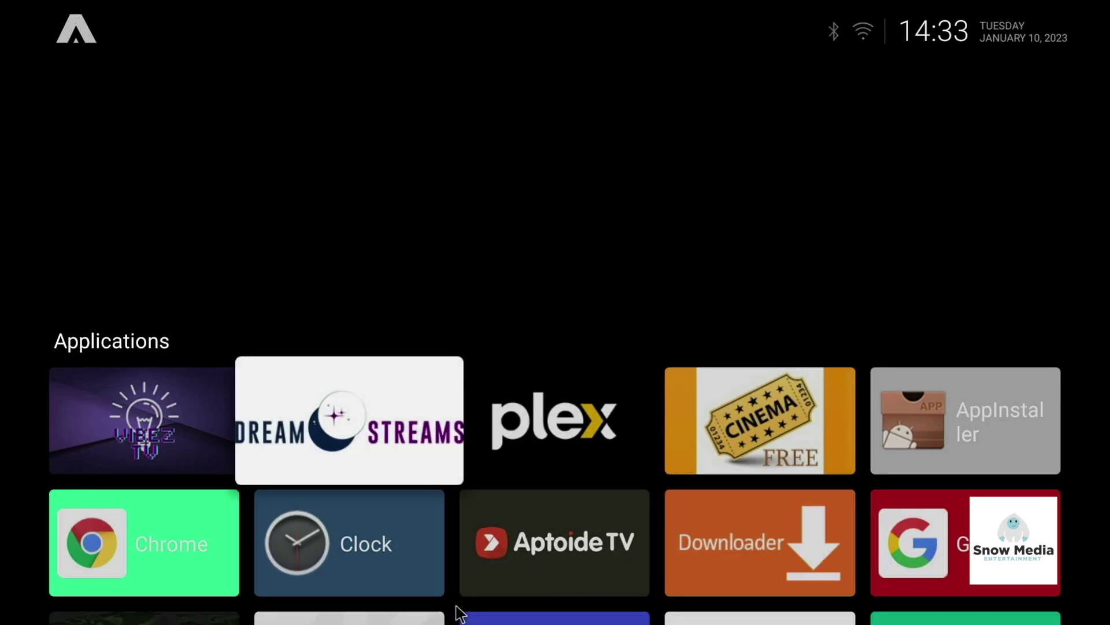
{"action": "key", "text": "Down"}
{"action": "key", "text": "Right"}
{"action": "key", "text": "Right"}
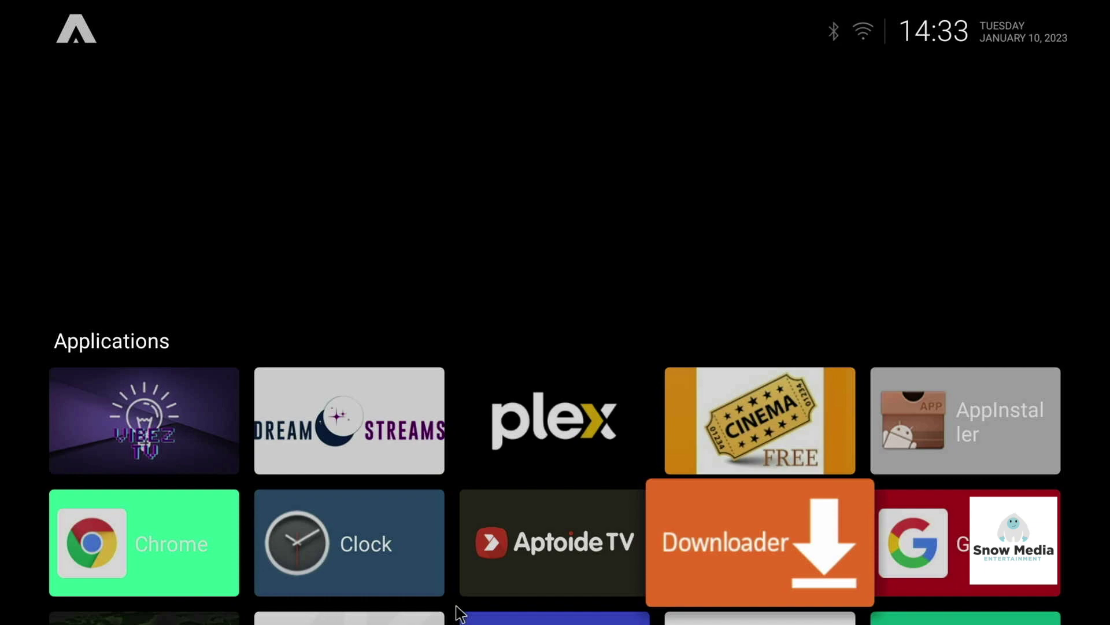
Launch Downloader and replace the old code in the URL field with browser.aftvnews.com
{"action": "key", "text": "Return"}
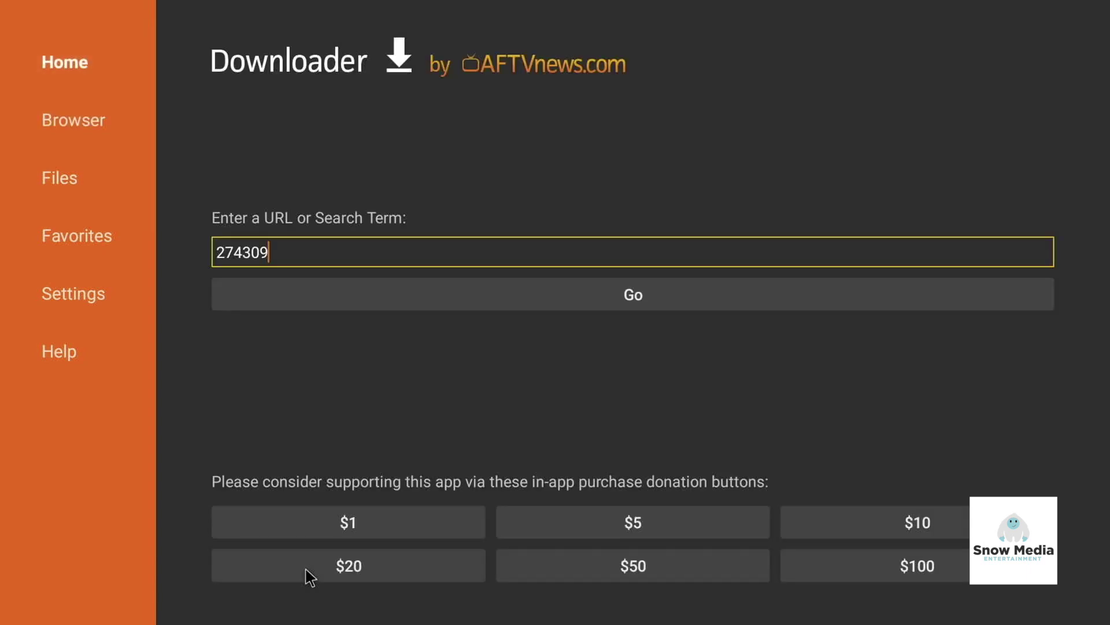
{"action": "key", "text": "BackSpace"}
{"action": "key", "text": "BackSpace"}
{"action": "key", "text": "BackSpace"}
{"action": "key", "text": "BackSpace"}
{"action": "key", "text": "BackSpace"}
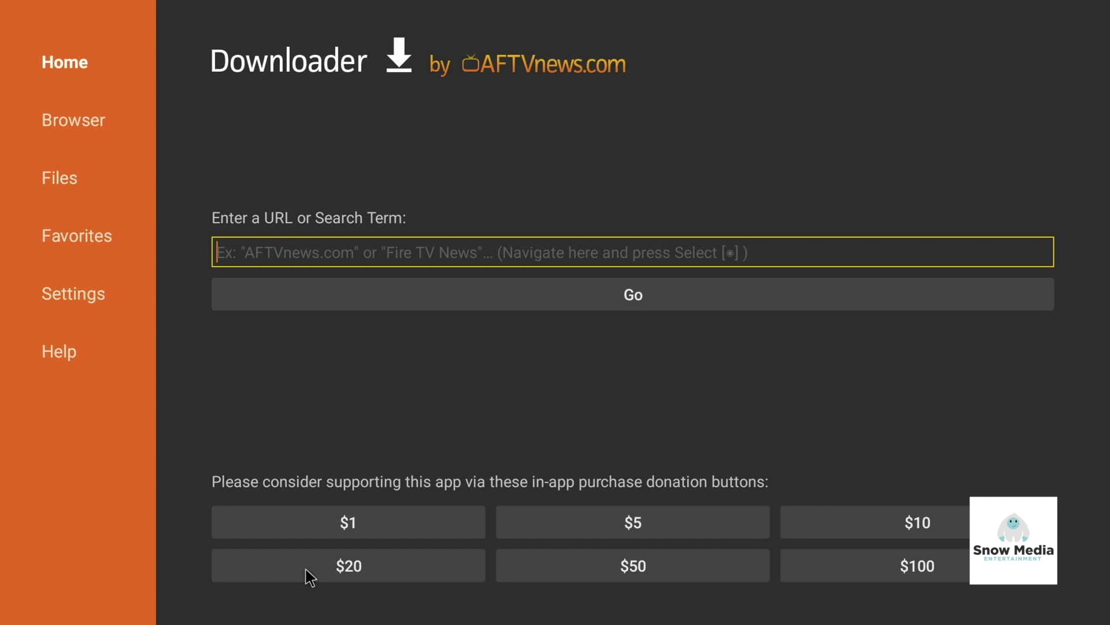
{"action": "type", "text": "brows"}
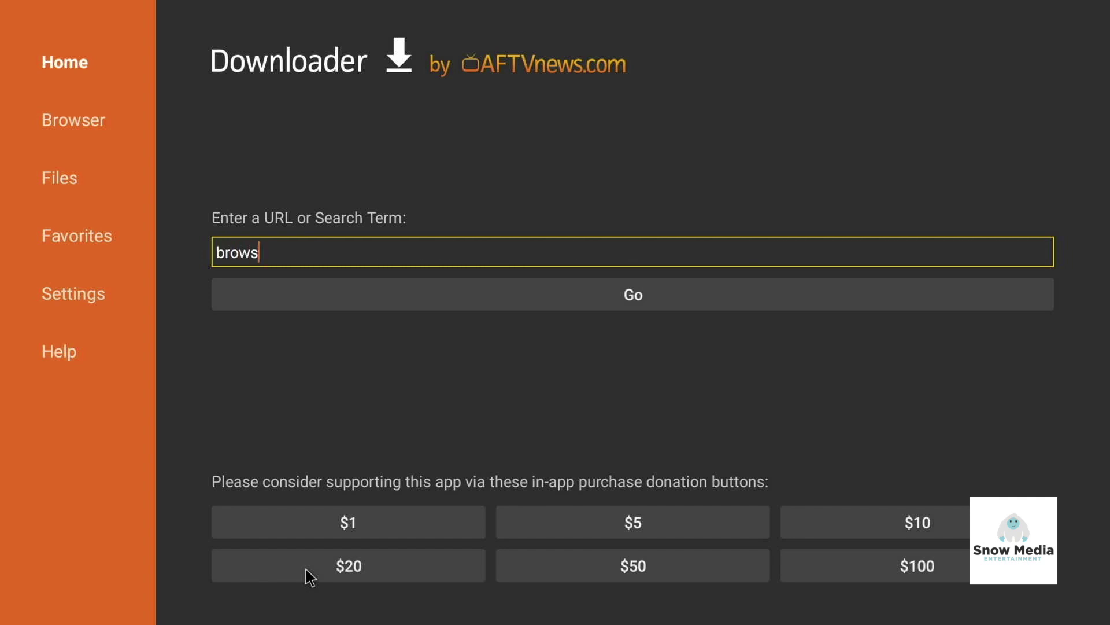
{"action": "type", "text": "er.aft"}
{"action": "type", "text": "vnews"}
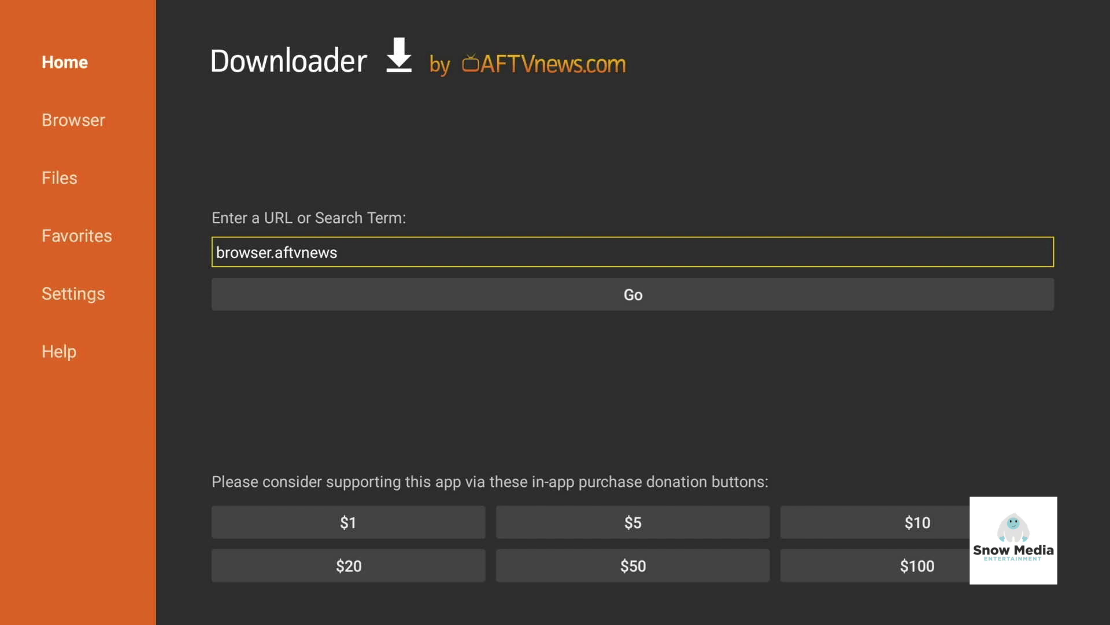
{"action": "type", "text": ".com"}
{"action": "key", "text": "Down"}
Load browser.aftvnews.com and install the Downloader Browser Plugin from the prompt
{"action": "key", "text": "Return"}
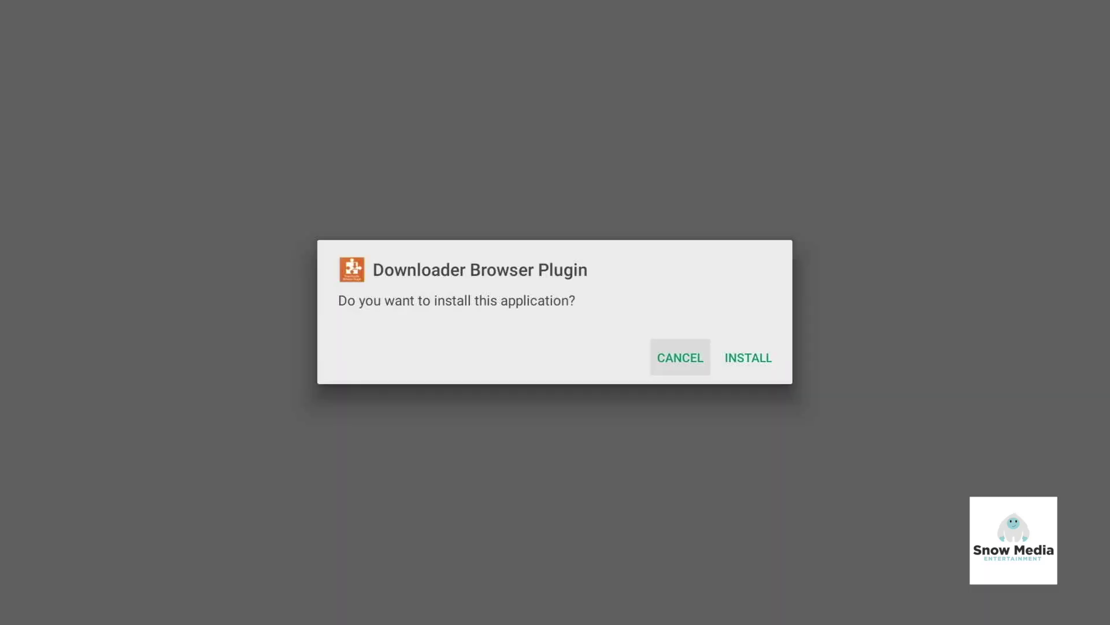
{"action": "key", "text": "Right"}
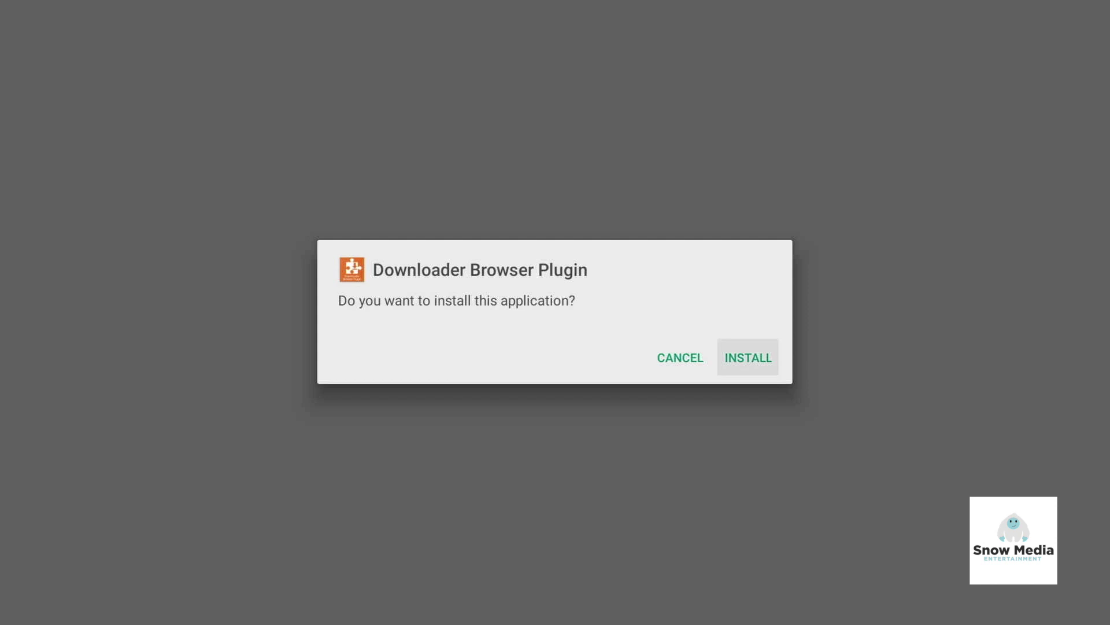
{"action": "key", "text": "Return"}
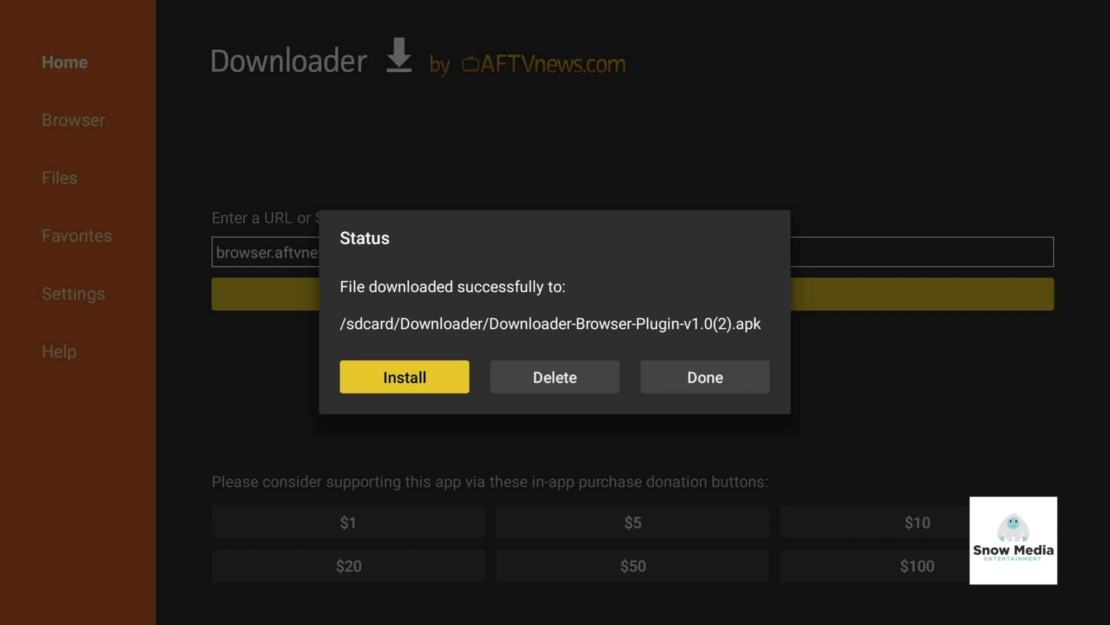
{"action": "key", "text": "Right"}
{"action": "key", "text": "Right"}
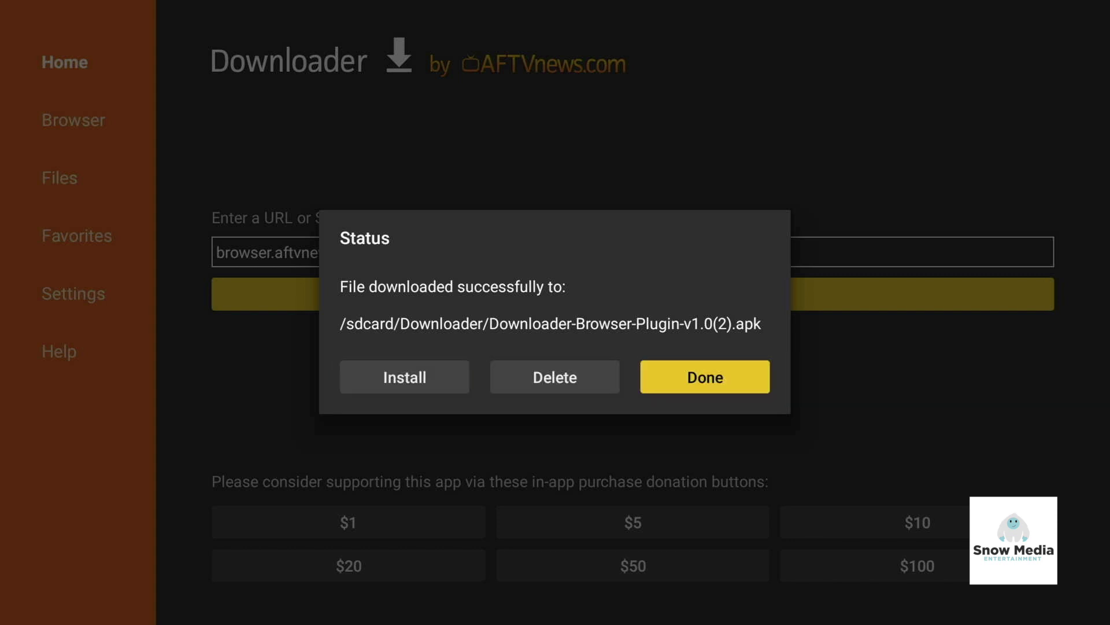
Close the download status and replace browser.aftvnews.com with the code 274309
{"action": "key", "text": "Return"}
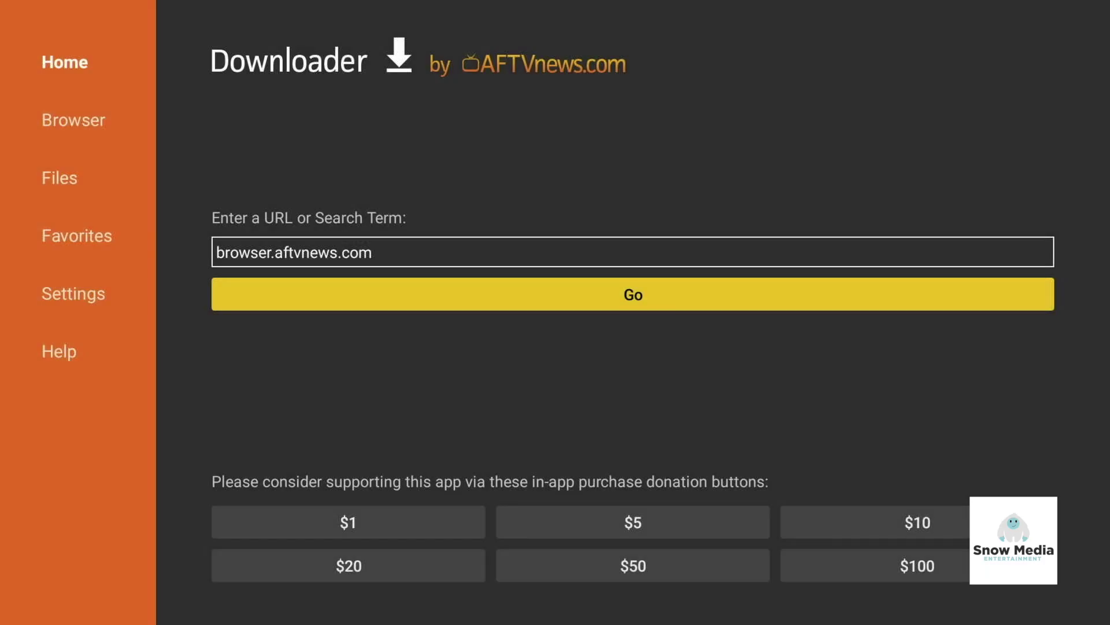
{"action": "key", "text": "Up"}
{"action": "key", "text": "BackSpace"}
{"action": "key", "text": "BackSpace"}
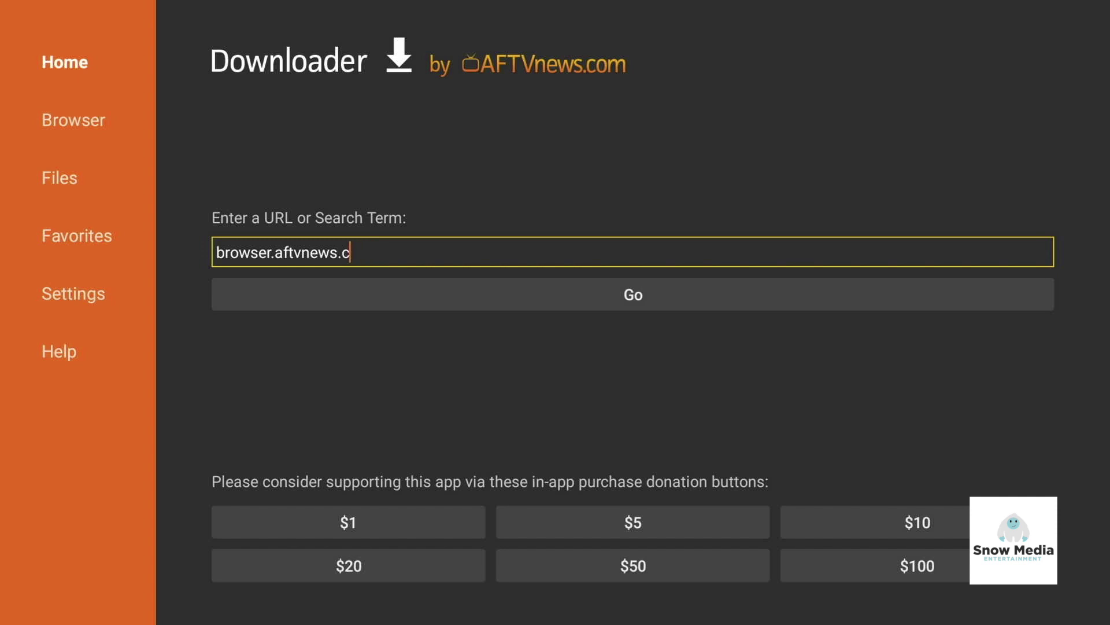
{"action": "key", "text": "BackSpace"}
{"action": "key", "text": "BackSpace"}
{"action": "key", "text": "BackSpace"}
{"action": "key", "text": "BackSpace"}
{"action": "key", "text": "BackSpace"}
{"action": "key", "text": "BackSpace"}
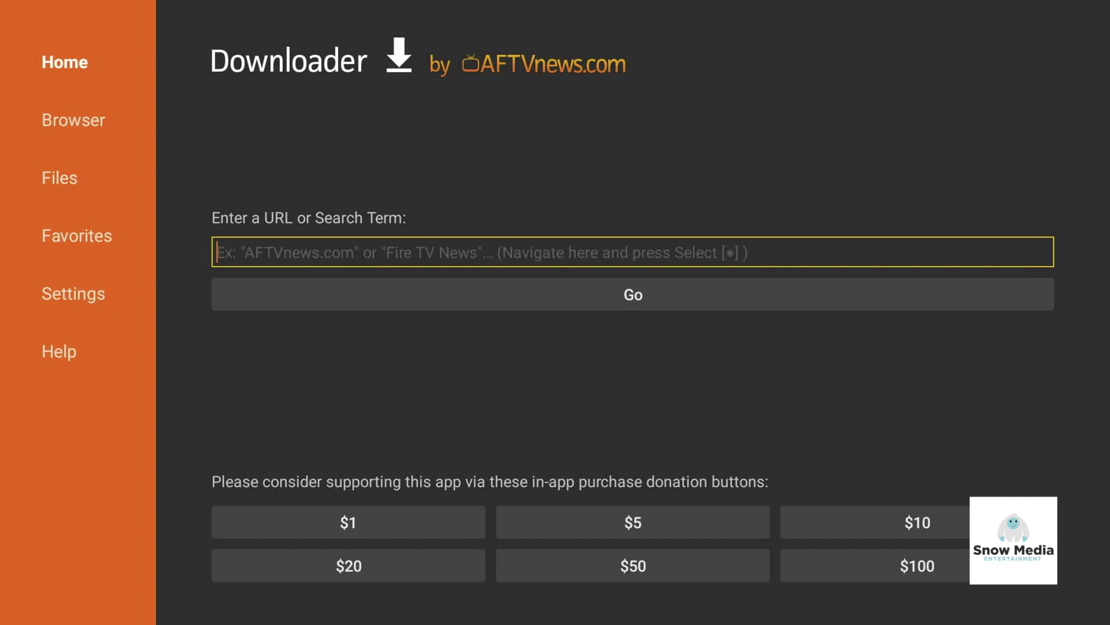
{"action": "type", "text": "274"}
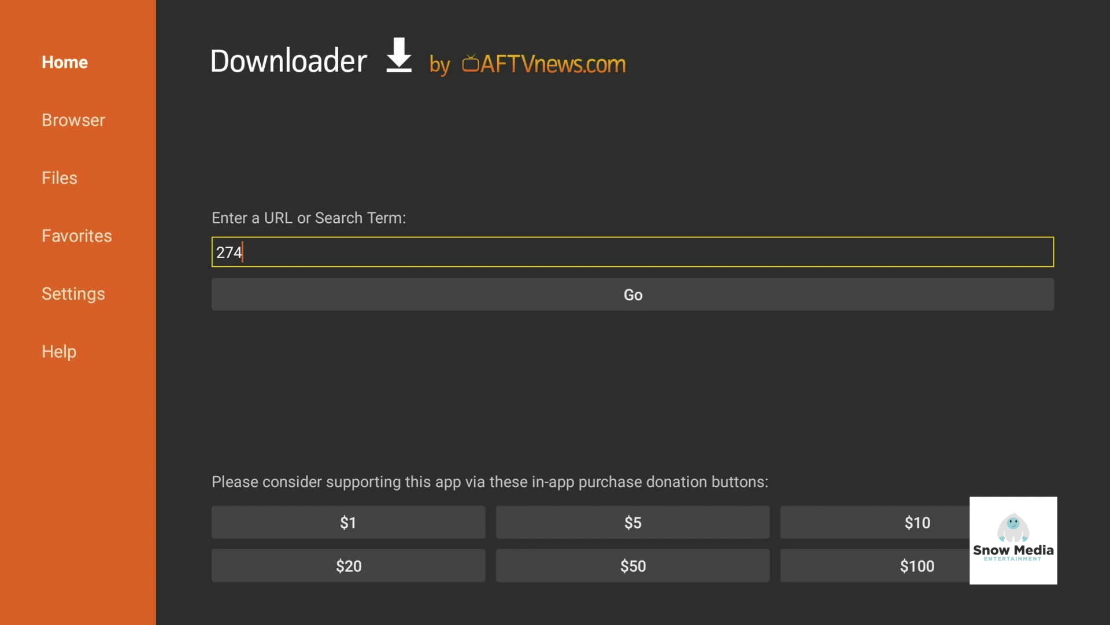
{"action": "type", "text": "309"}
{"action": "key", "text": "Down"}
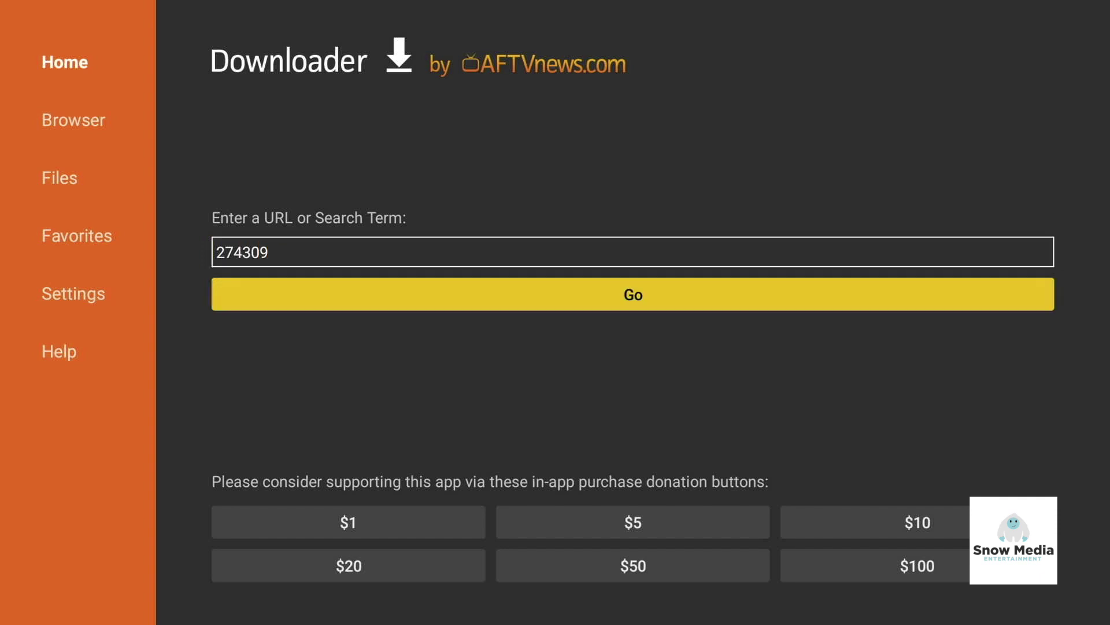
Submit code 274309, let the 87.4 MB Vibez 5.0.1 APK download, then install it
{"action": "key", "text": "Return"}
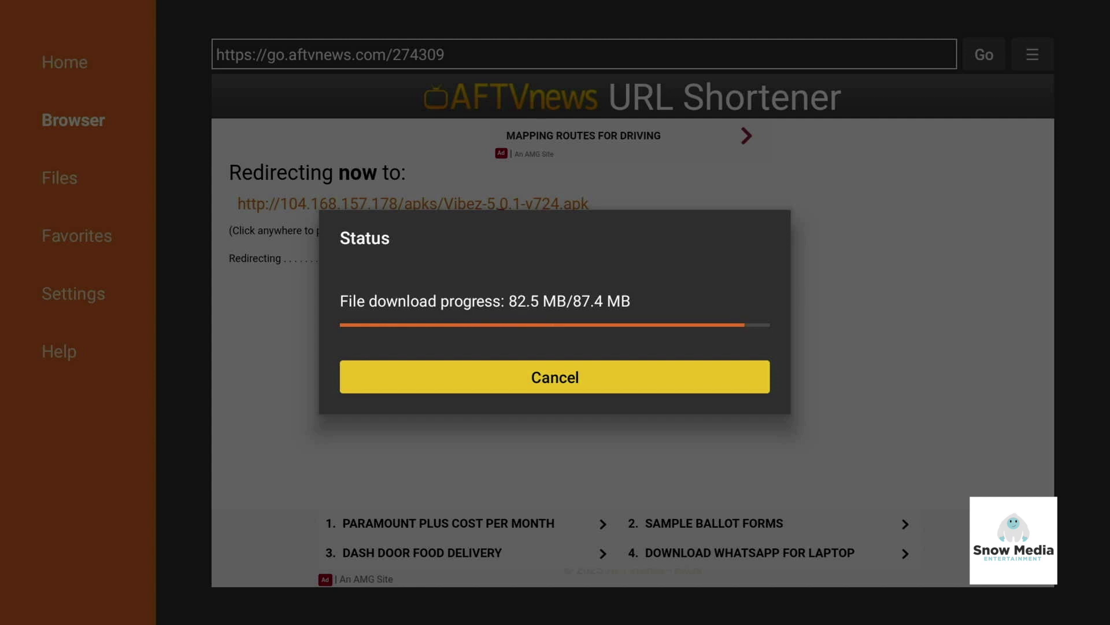
{"action": "key", "text": "Return"}
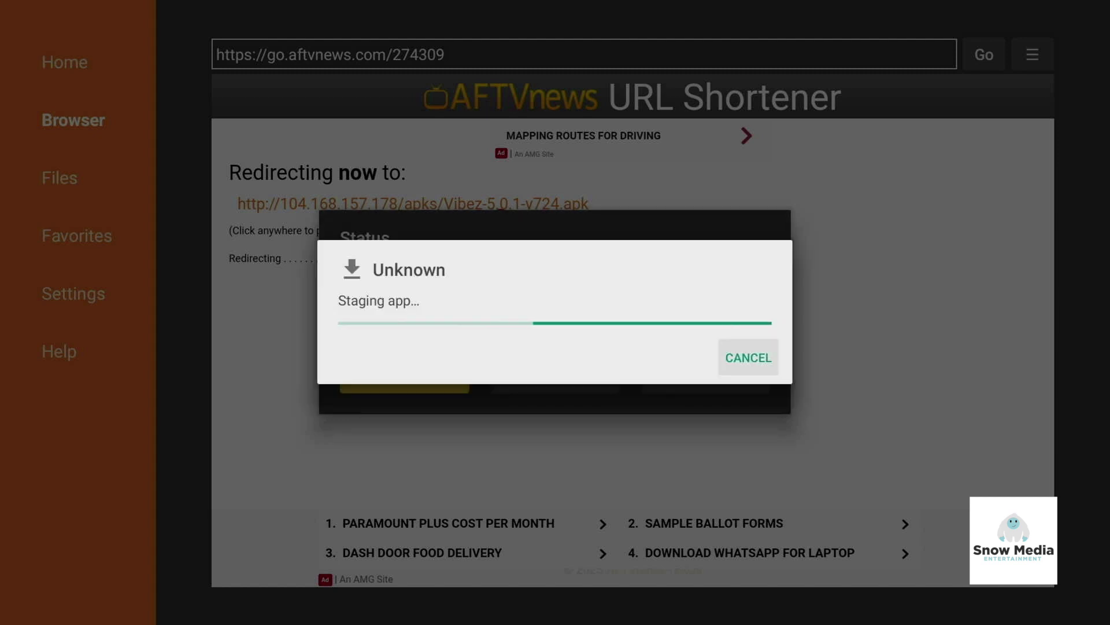